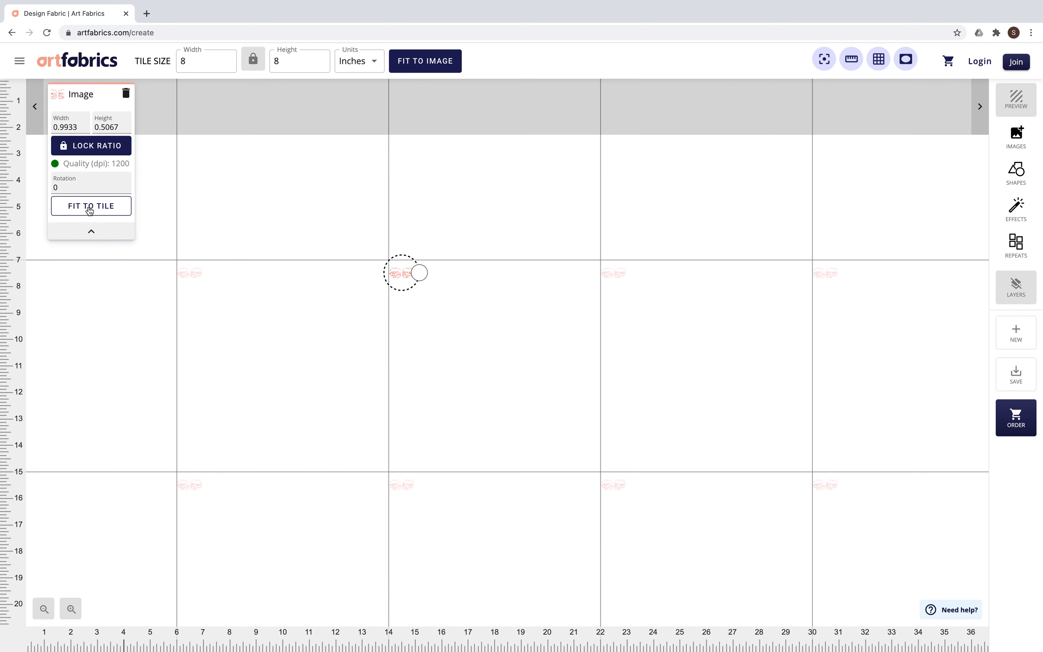
Step: Set the tile size to 7.5 by 7.5 inches and fit the fists image to the tile
click(90, 207)
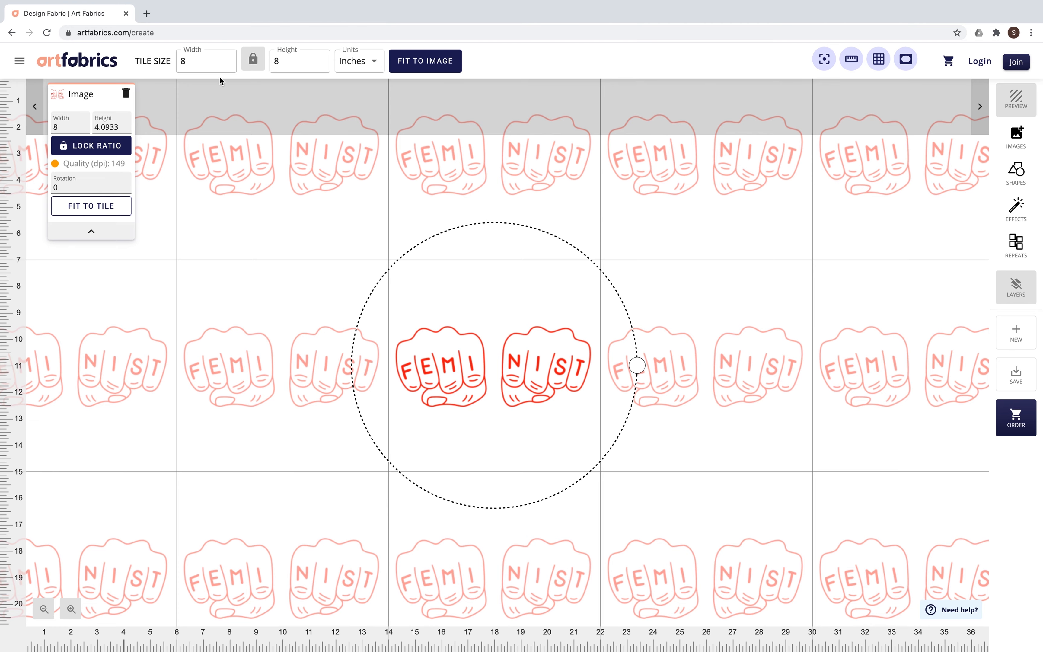
click(227, 63)
click(227, 64)
click(227, 63)
click(228, 63)
click(227, 63)
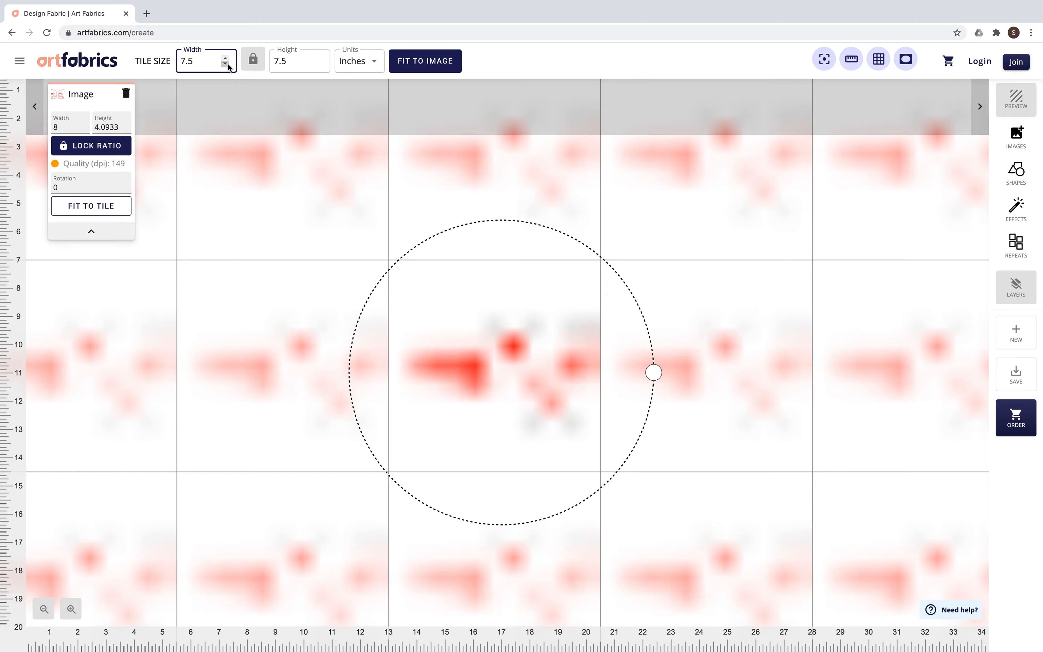
click(104, 208)
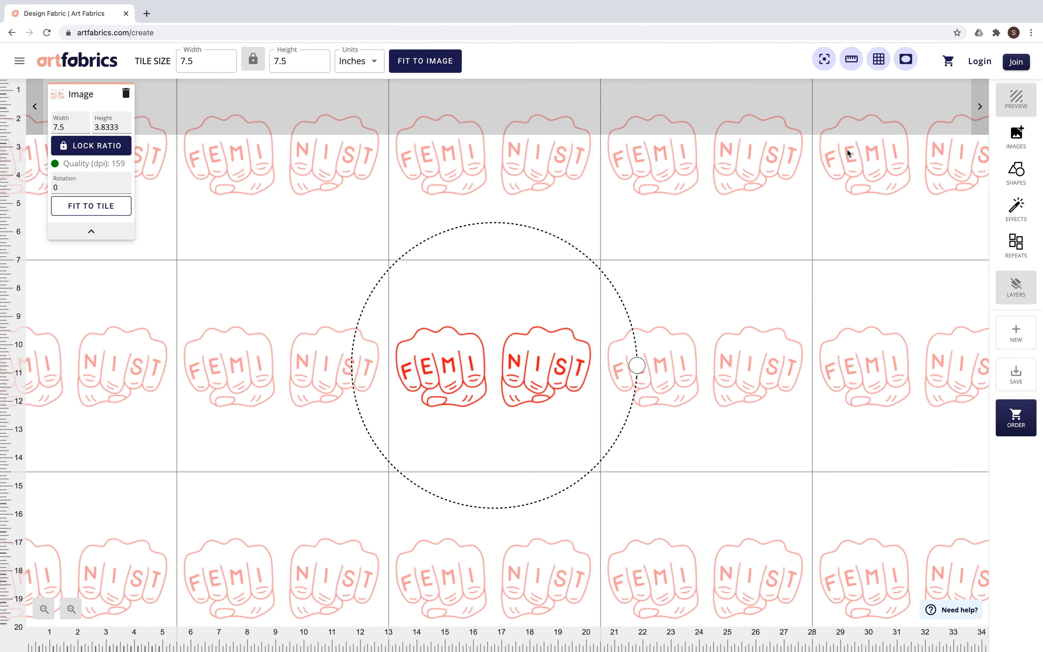
Step: Toggle the faded repeats, the tile grid and the rulers off and back on to compare the views
click(905, 62)
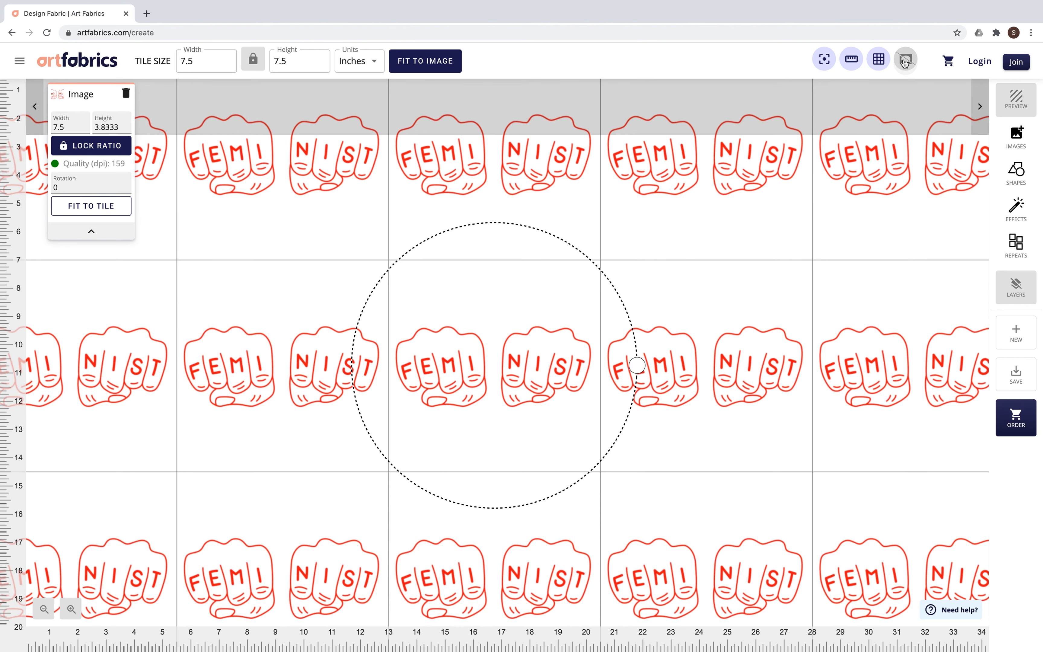
click(905, 61)
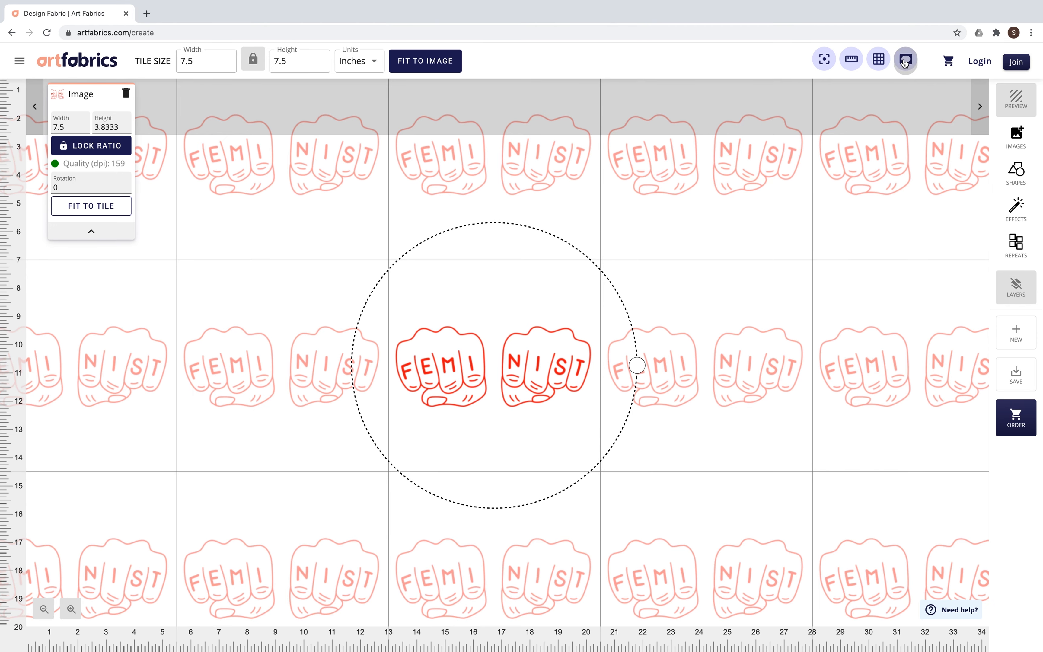
click(878, 62)
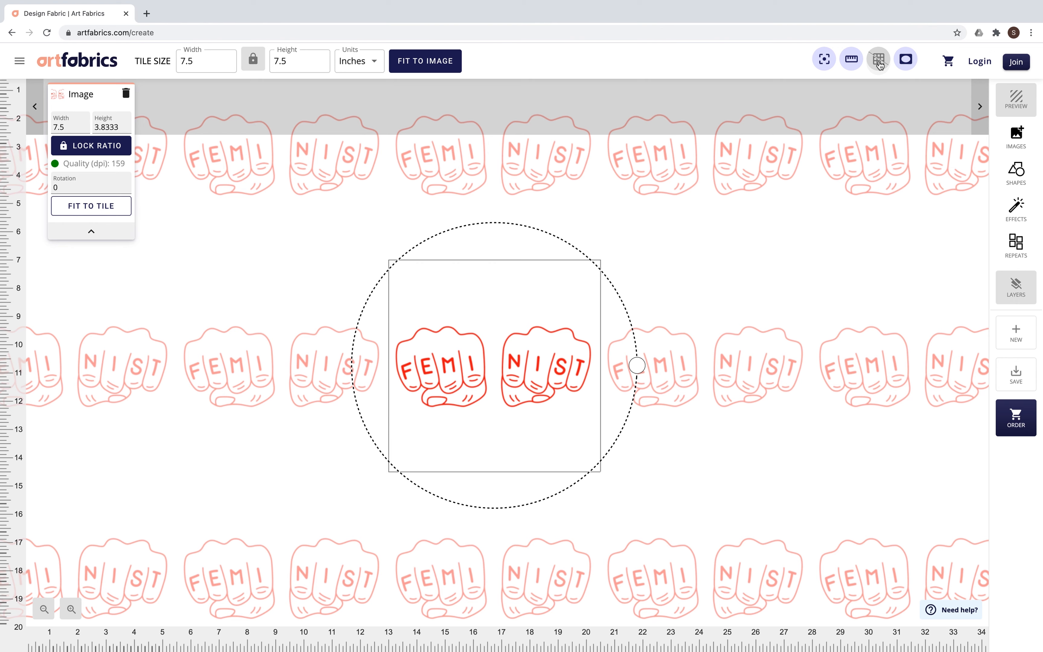
click(879, 65)
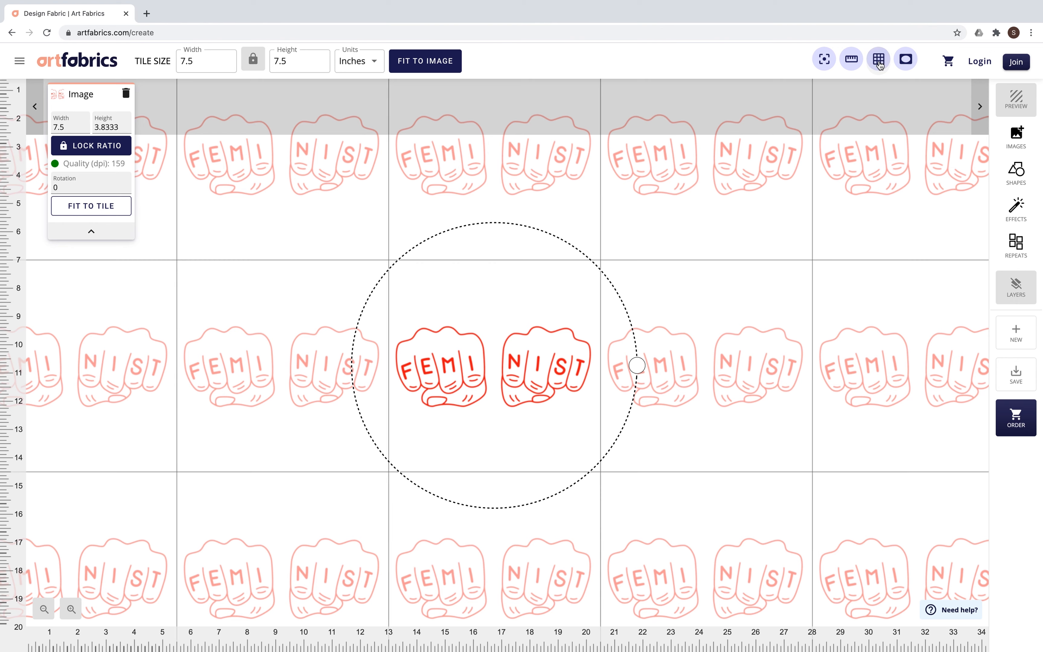
click(852, 65)
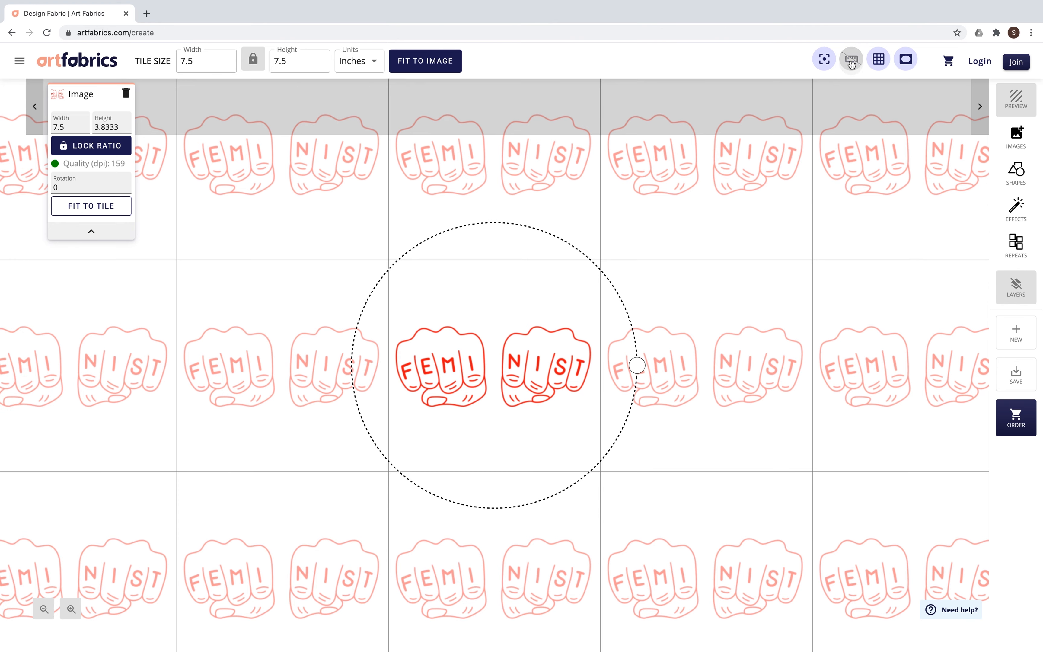
click(852, 64)
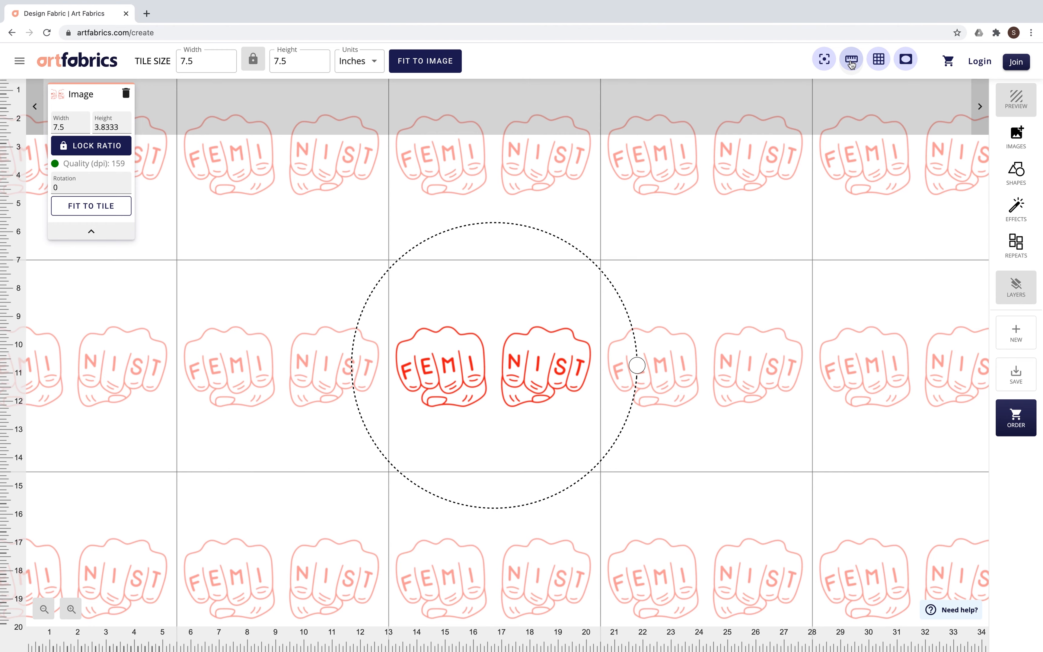
Step: Nudge the fists image slightly to the right and add a rectangle shape to the pattern
key(Right)
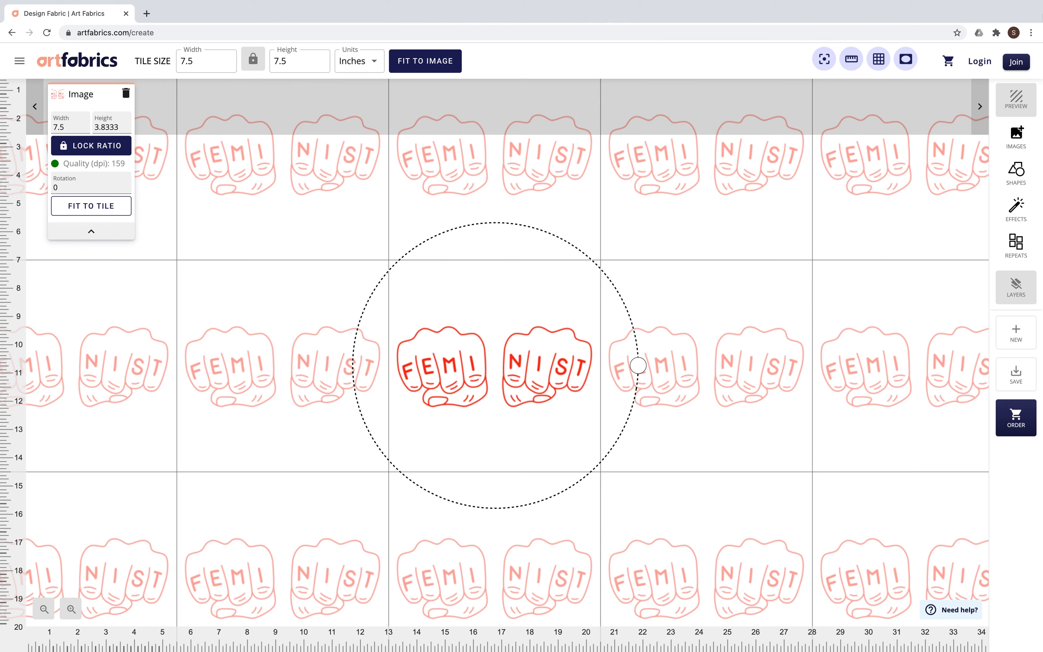
click(1006, 142)
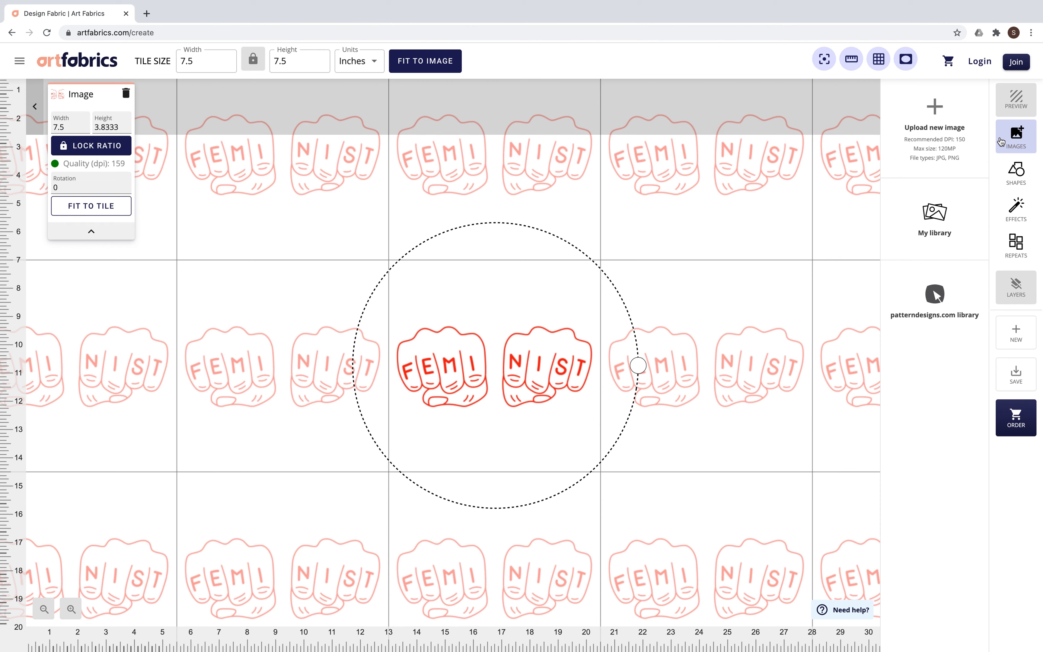
click(1026, 177)
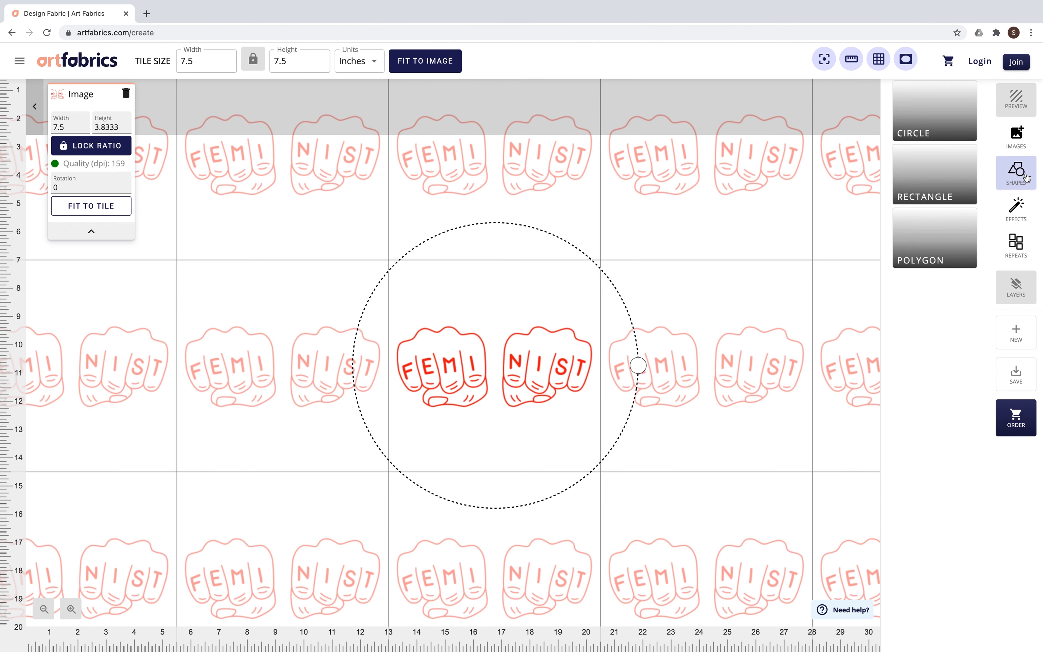
click(939, 176)
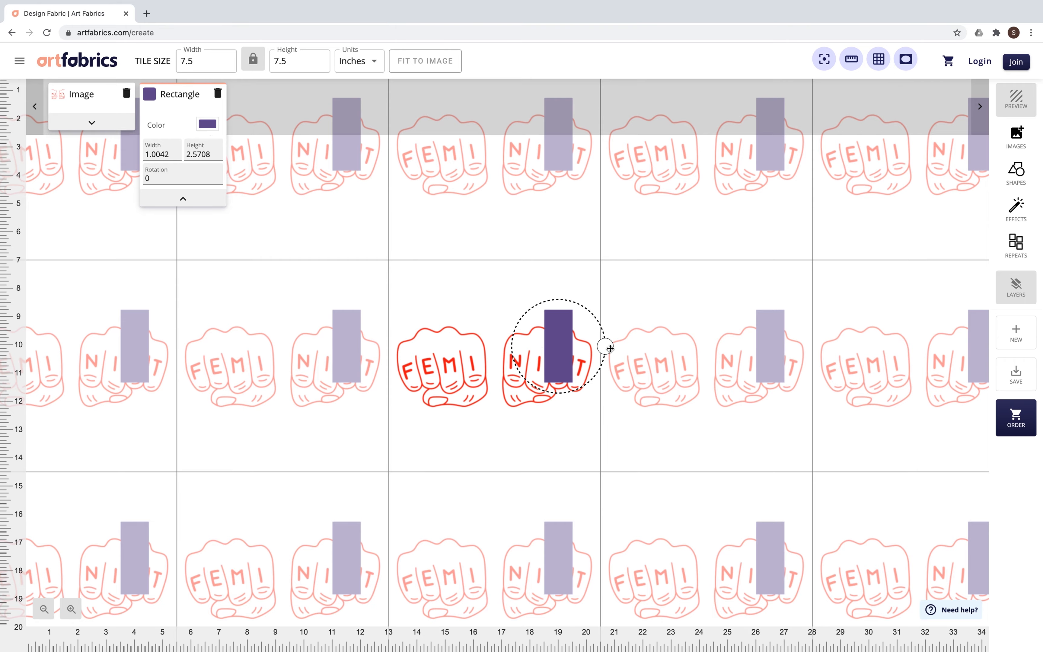
Step: Enlarge the rectangle to about 1.8 by 4.7 inches and recolor it light blue
drag(610, 348, 643, 348)
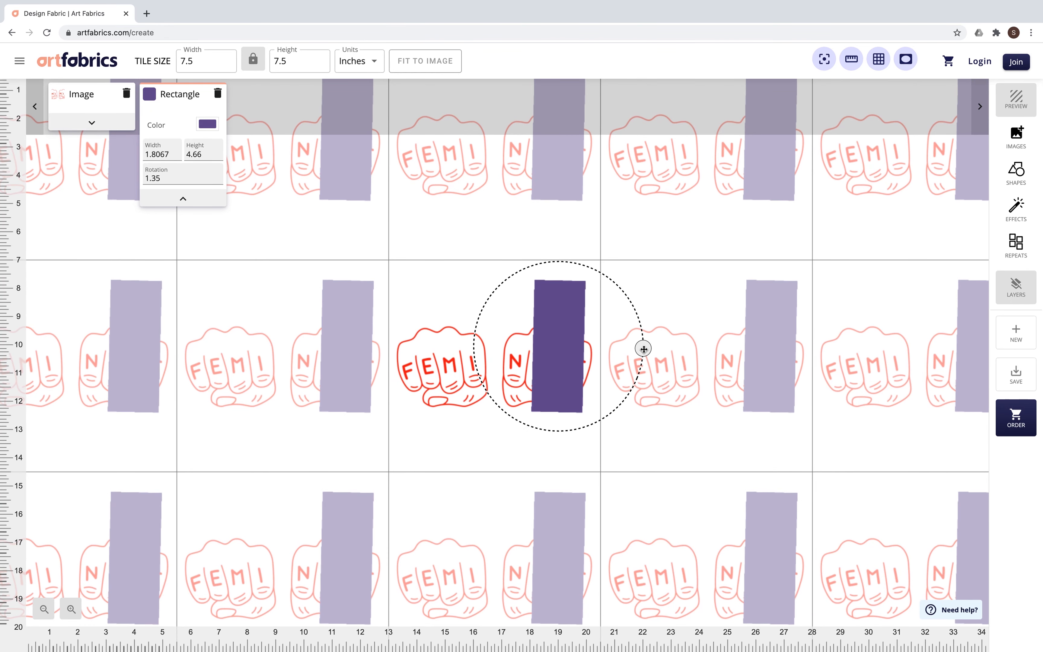
click(207, 124)
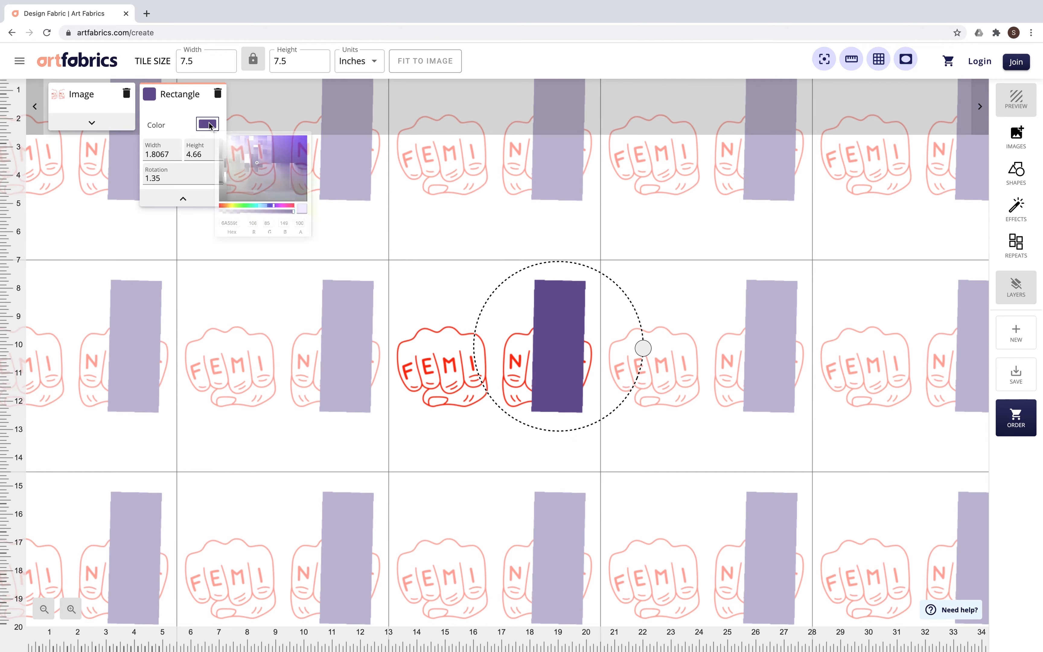
mouse_move(278, 224)
mouse_down()
mouse_move(253, 232)
mouse_move(279, 232)
mouse_up()
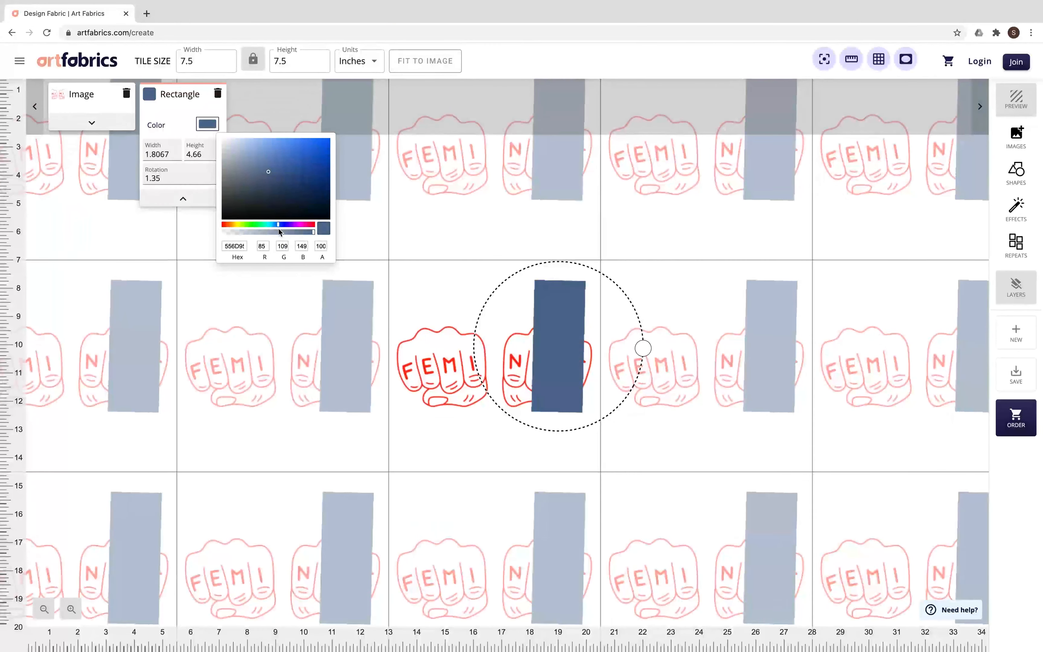
drag(268, 172, 244, 148)
click(644, 407)
Step: Enlarge the rectangle to about 5.4 by 14 inches, rotated about -90° as a band across the fists, and move it behind the image
drag(644, 349, 548, 141)
drag(489, 366, 480, 374)
drag(539, 151, 534, 2)
drag(516, 379, 465, 342)
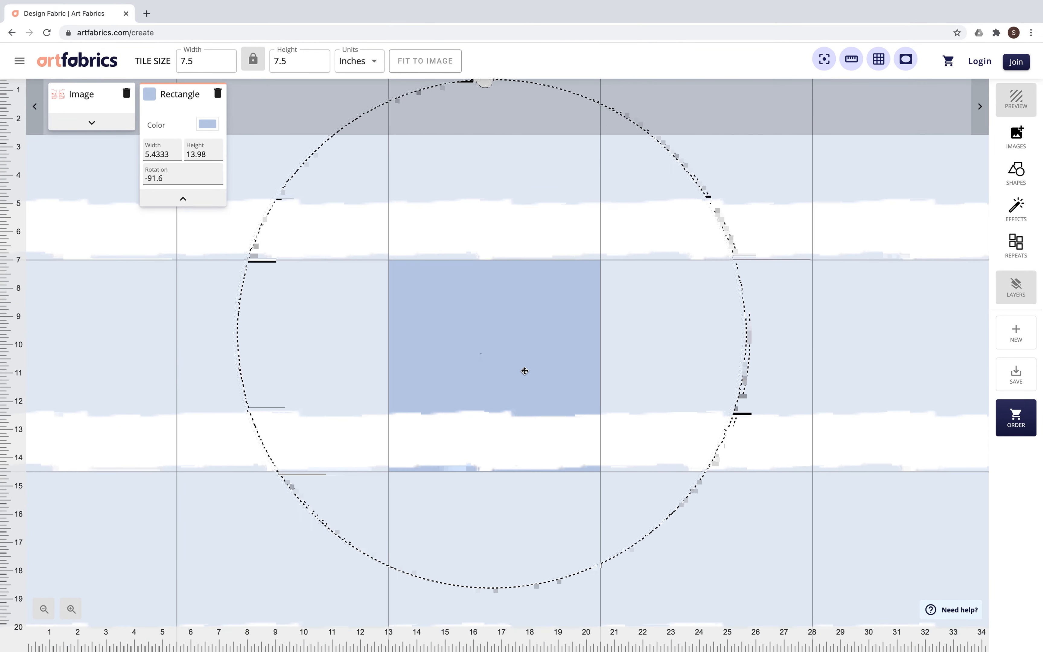
drag(676, 507, 725, 542)
drag(530, 115, 538, 114)
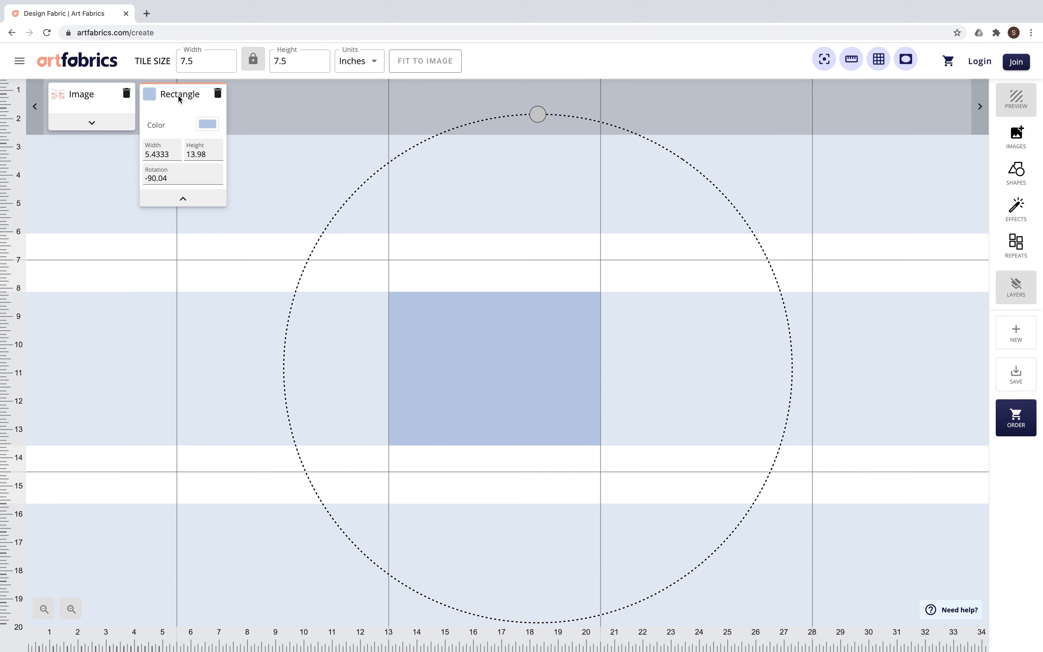
drag(178, 95, 84, 95)
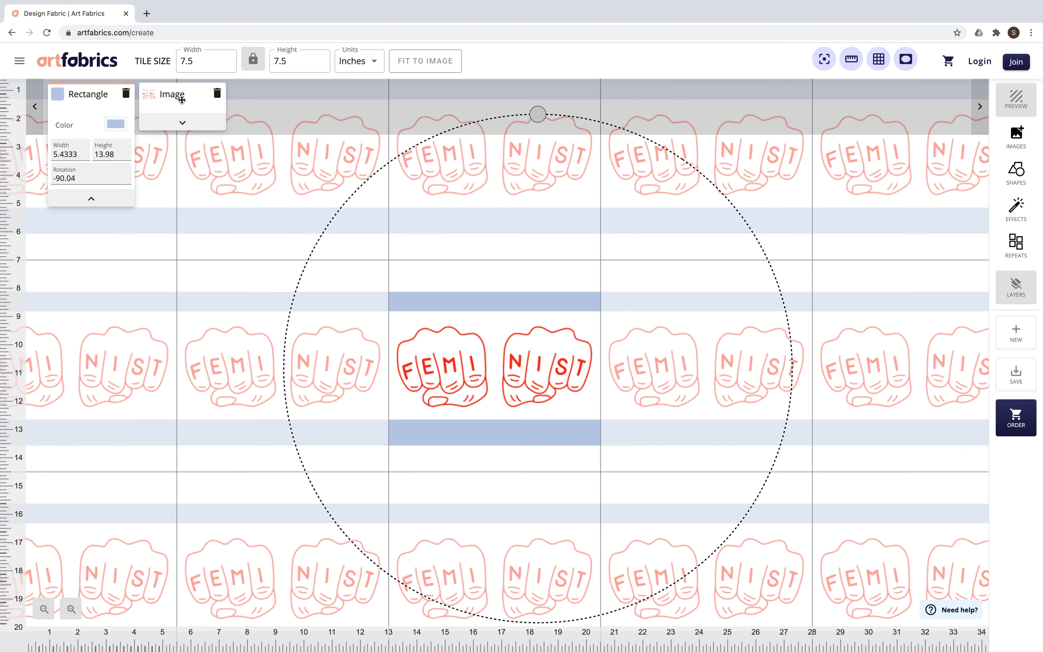
Step: Add a circle, move it to the tile's upper edge and layer it behind the fists image
click(1014, 185)
click(929, 111)
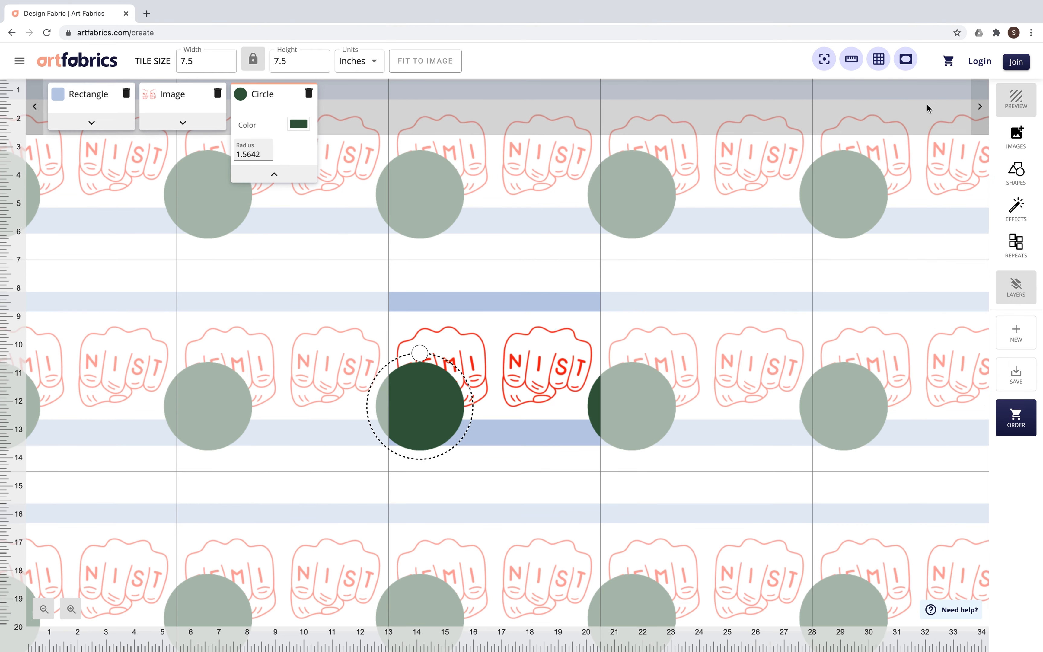
drag(424, 401, 413, 262)
drag(279, 95, 177, 95)
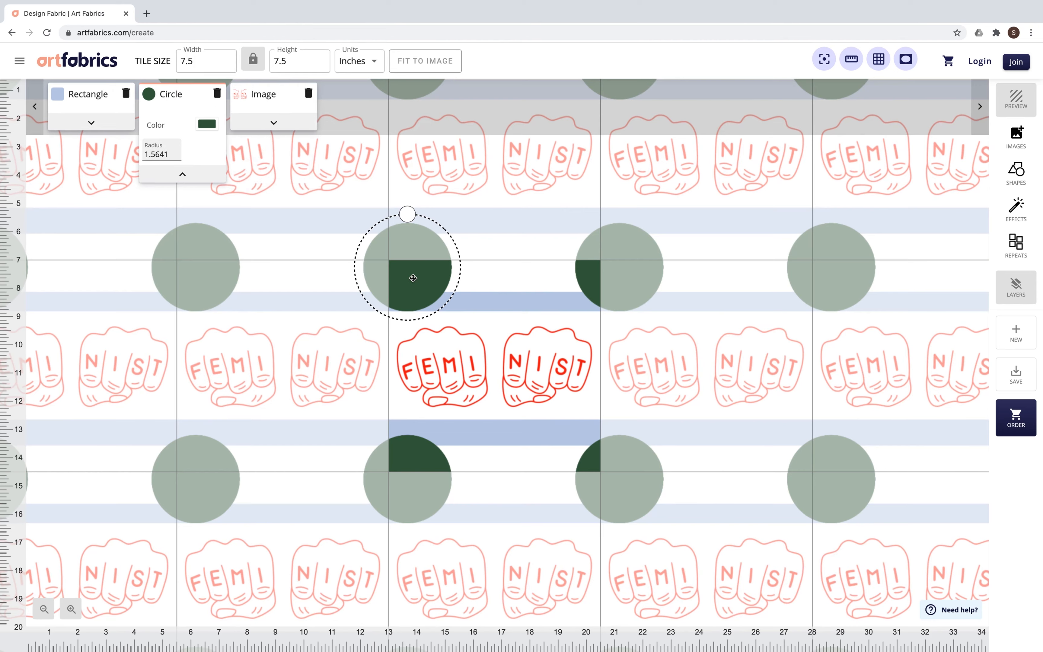
Step: Move the circle behind the rectangle and center it between the fists above them, across the tile's upper edge
mouse_move(414, 260)
mouse_down()
mouse_move(434, 305)
mouse_move(445, 296)
mouse_move(430, 268)
mouse_up()
drag(185, 98, 95, 100)
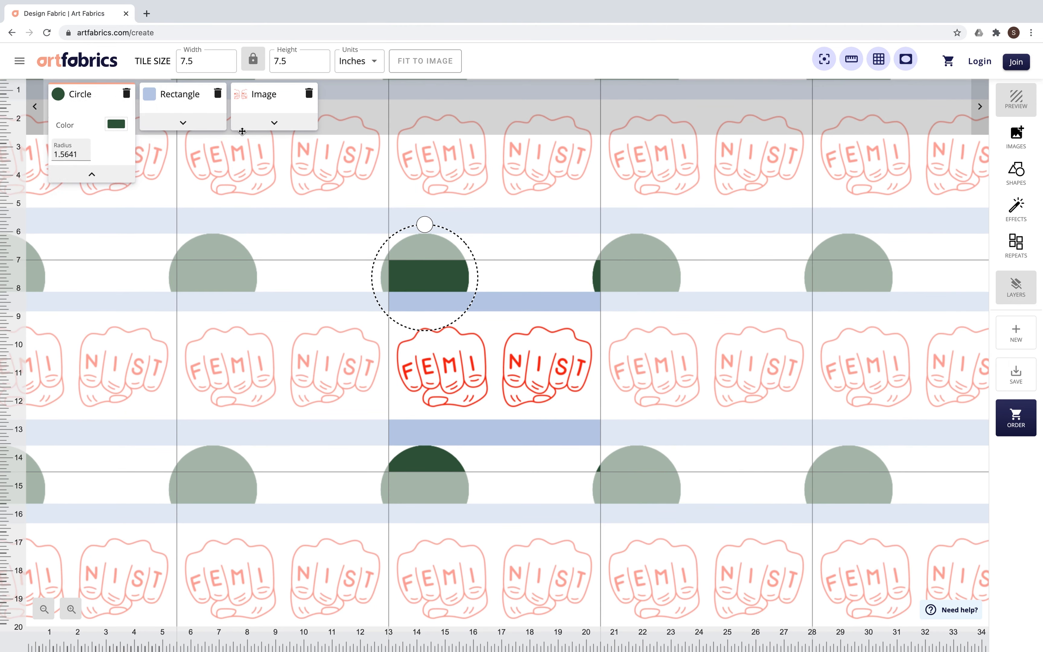
drag(422, 265, 500, 252)
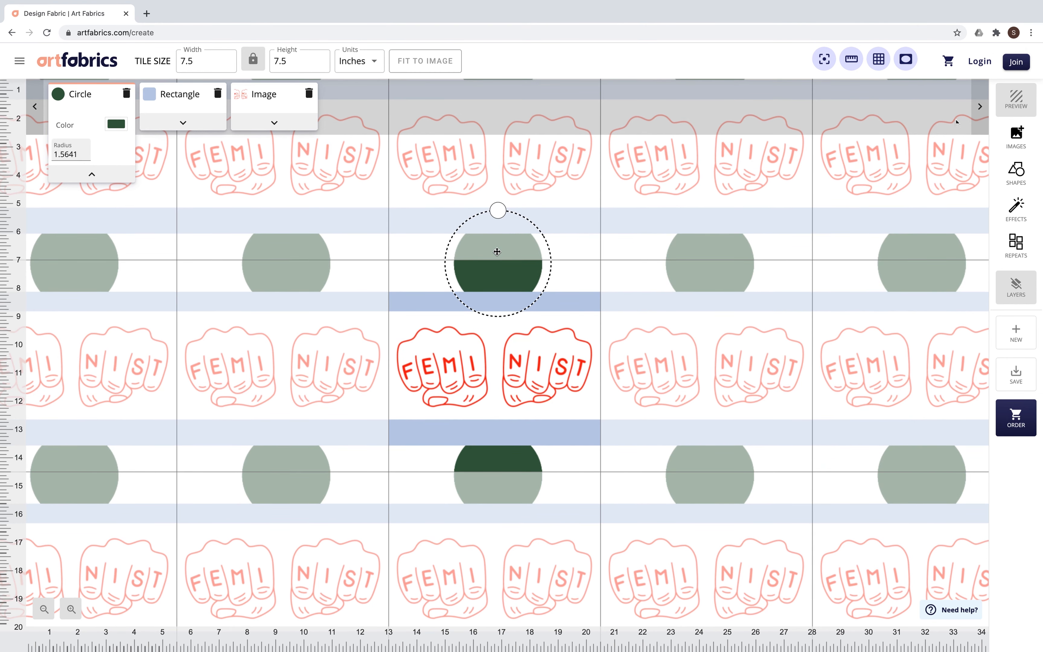
Step: Preview the pattern on Cotton Sateen (200 TC) and Cotton Linen Canvas, and exit the preview
click(1024, 106)
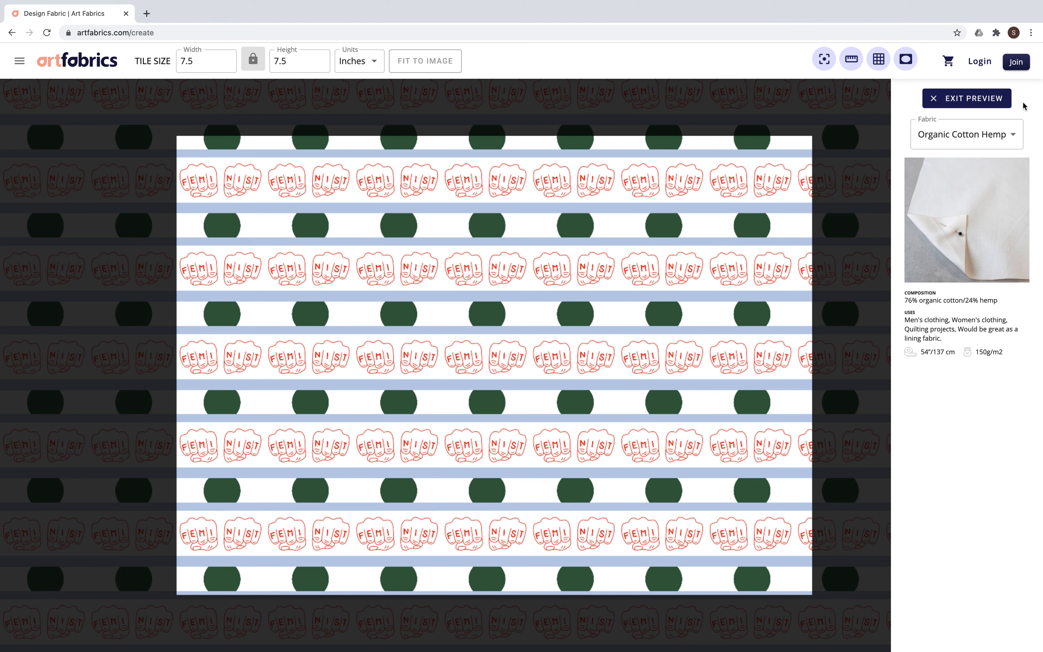
click(1016, 142)
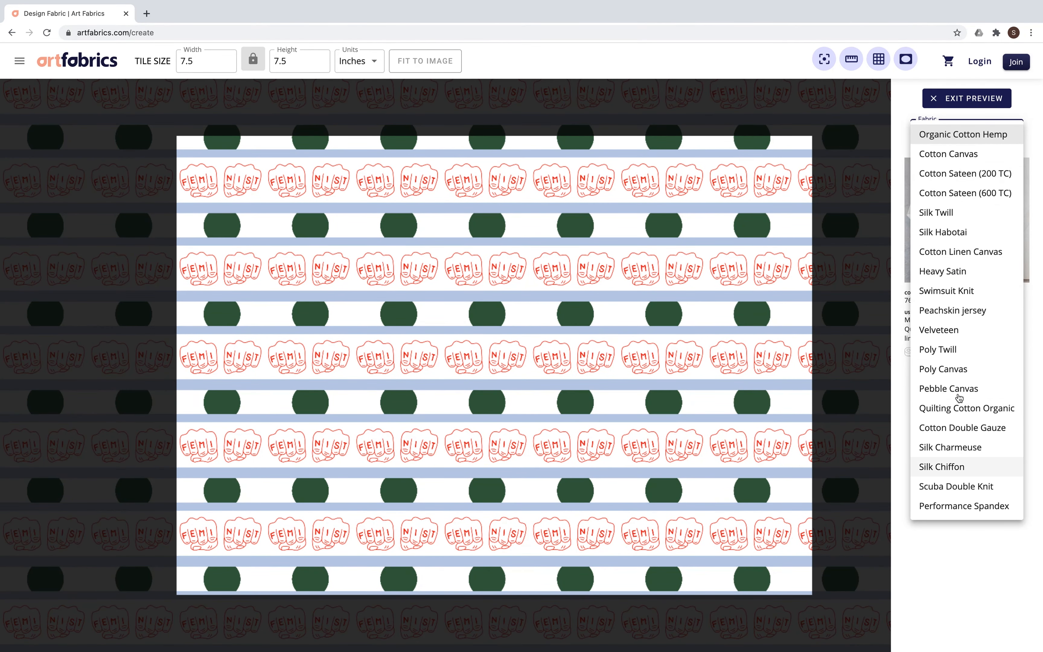
click(961, 173)
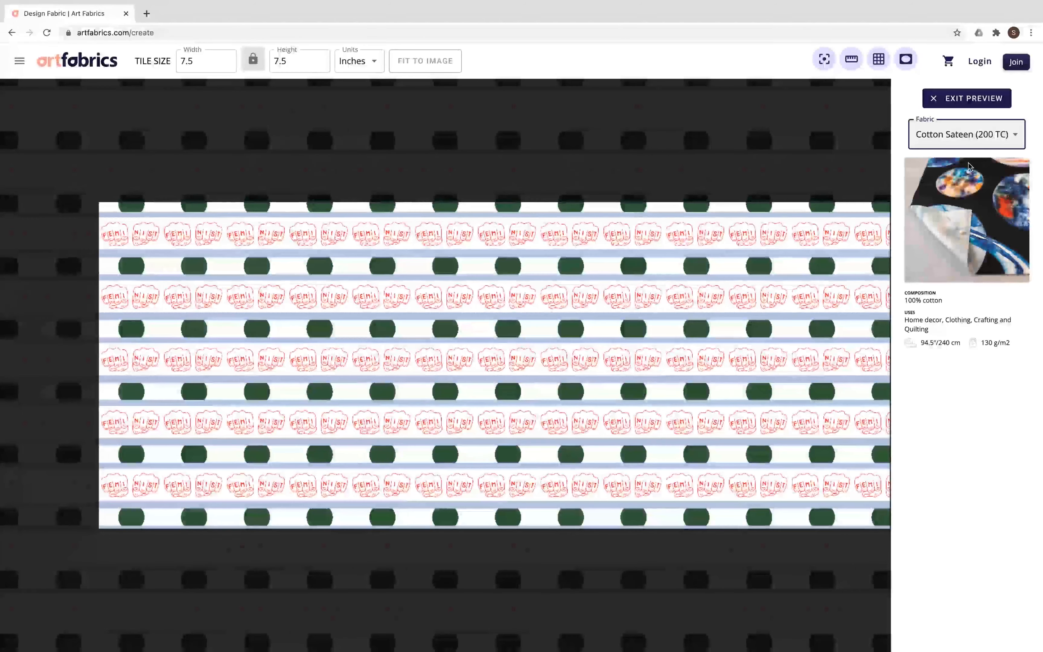
click(1007, 141)
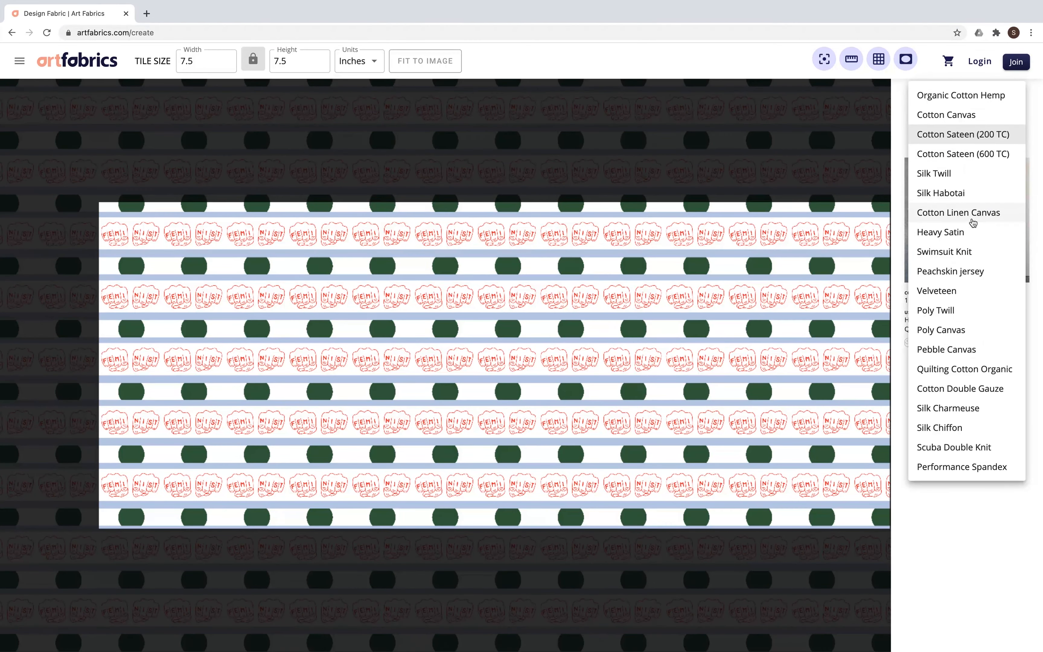
click(973, 221)
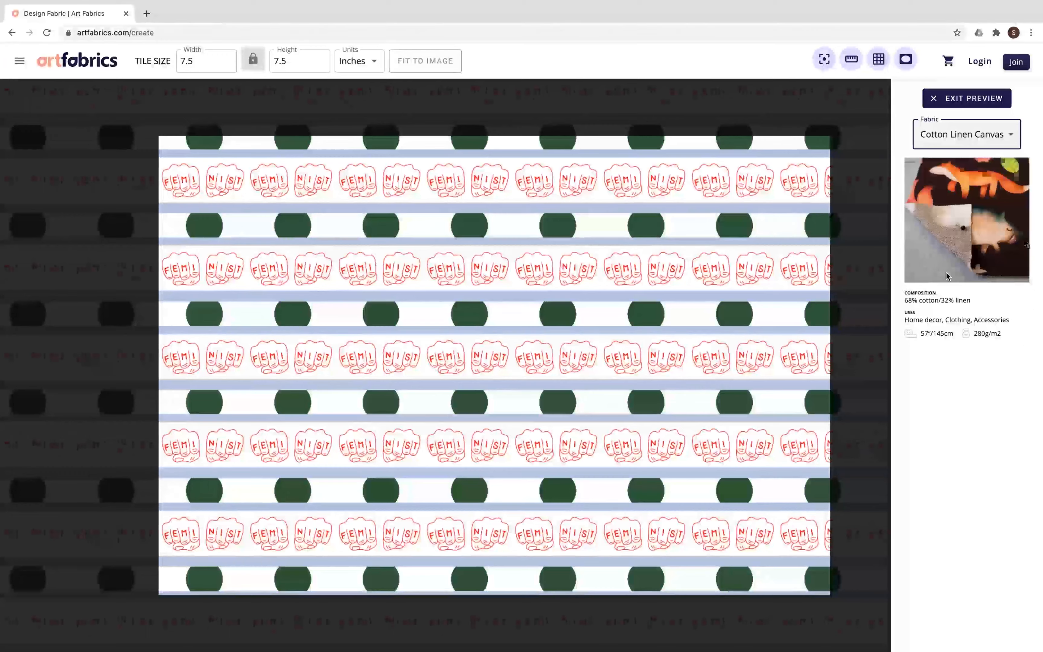
click(950, 100)
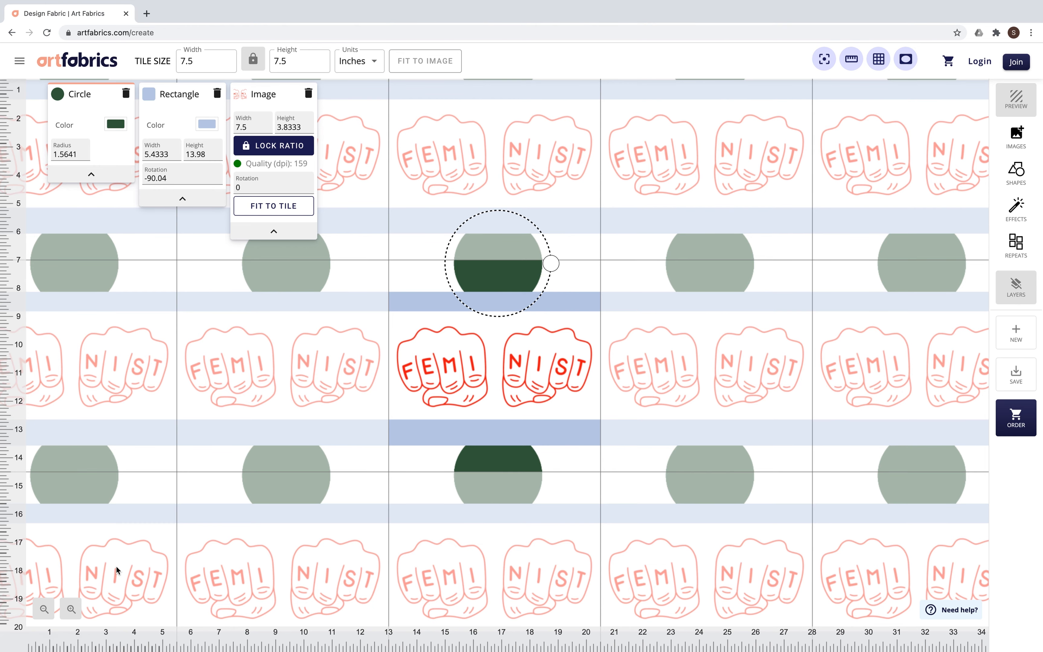
click(71, 611)
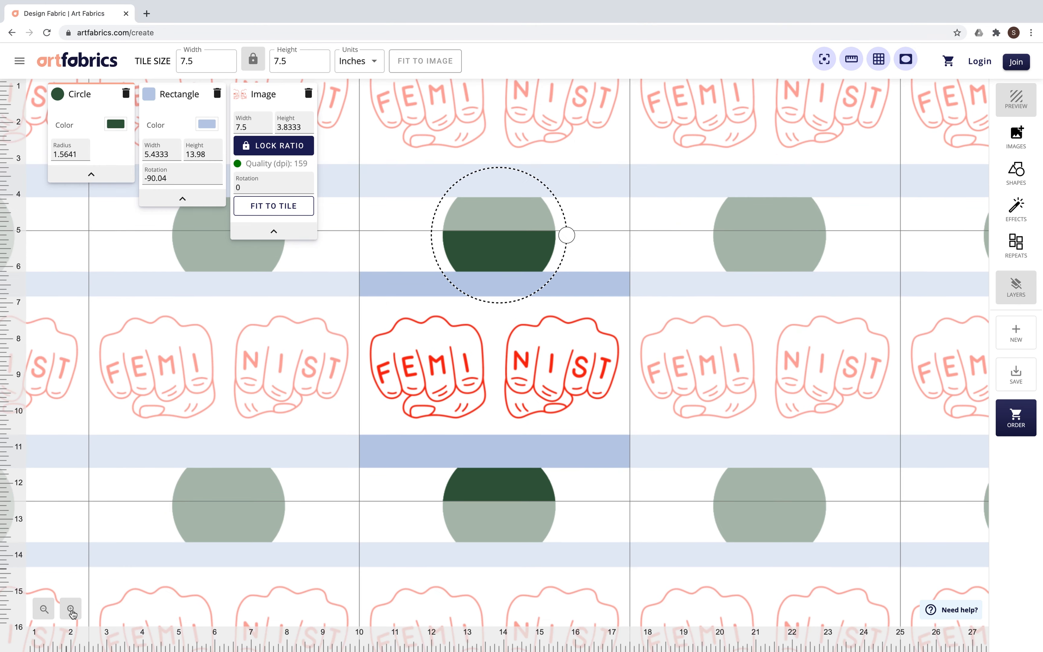
click(72, 612)
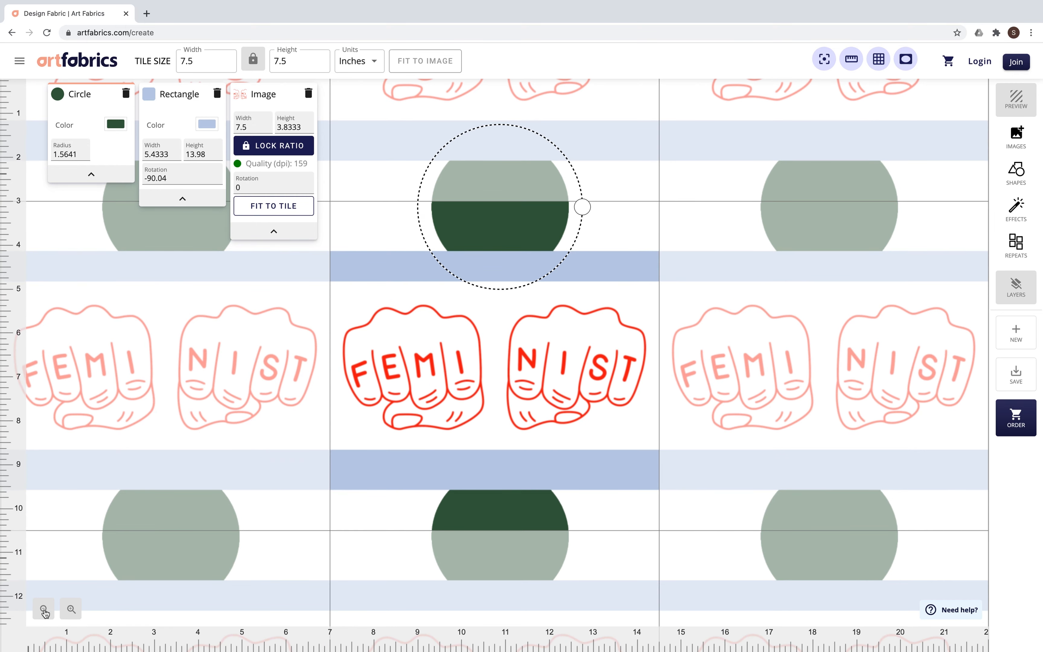
click(44, 611)
click(44, 610)
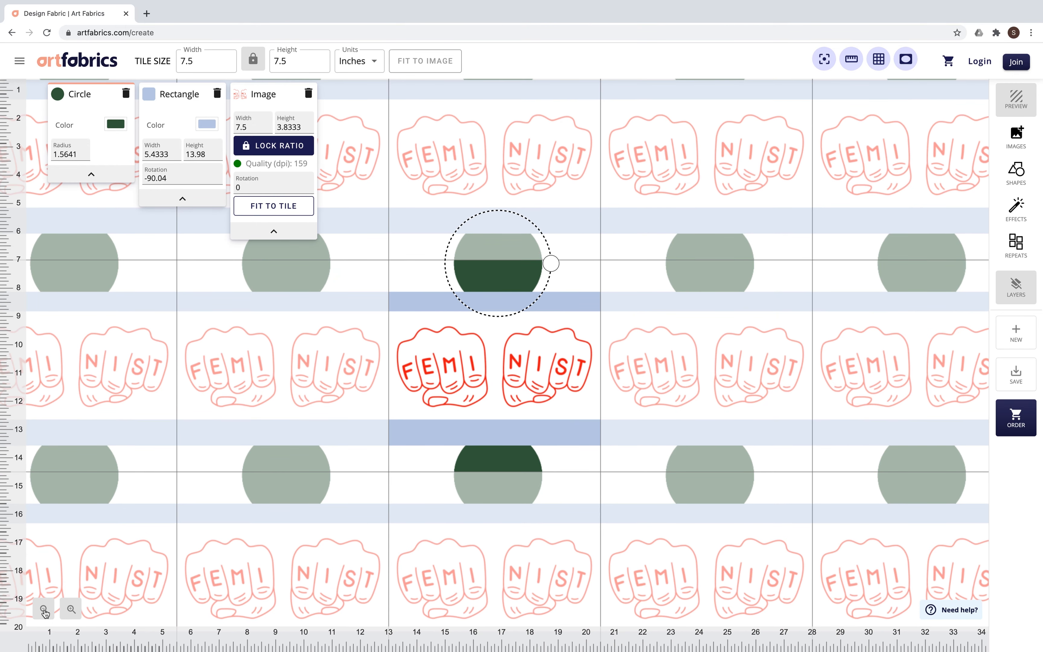
Step: Look at the Design Lab tutorials help page, return to the design and show its layer list
click(952, 610)
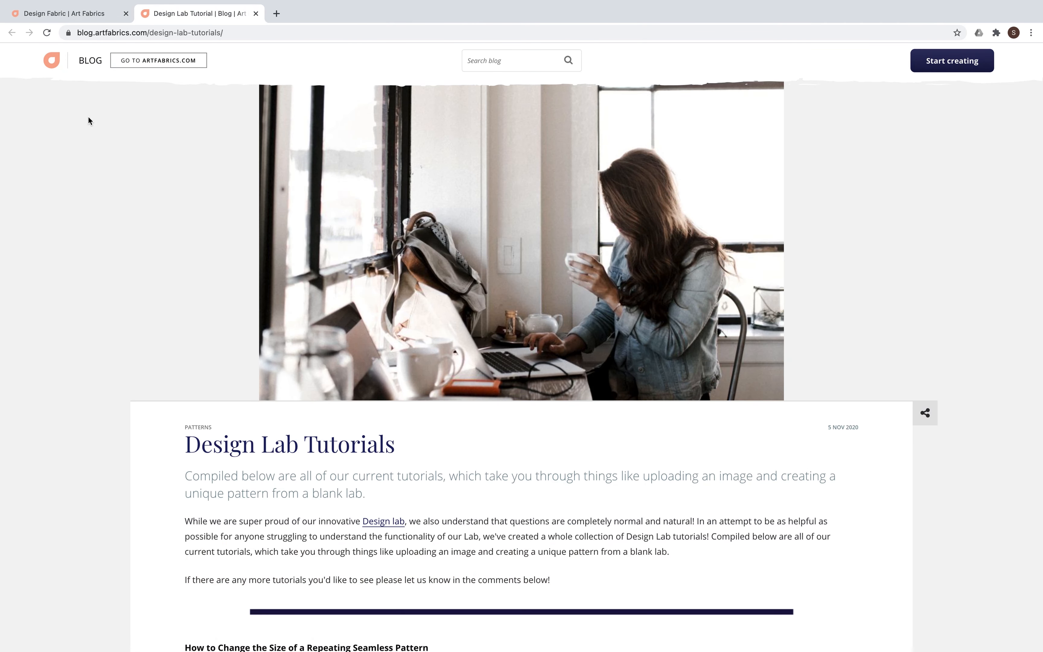
click(66, 17)
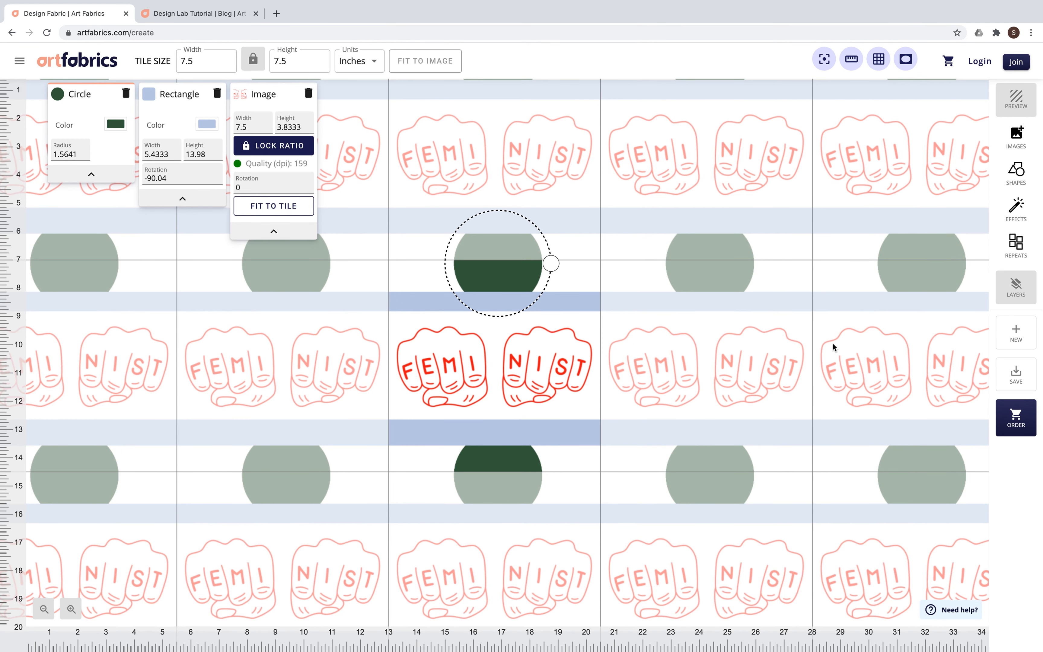
click(1025, 293)
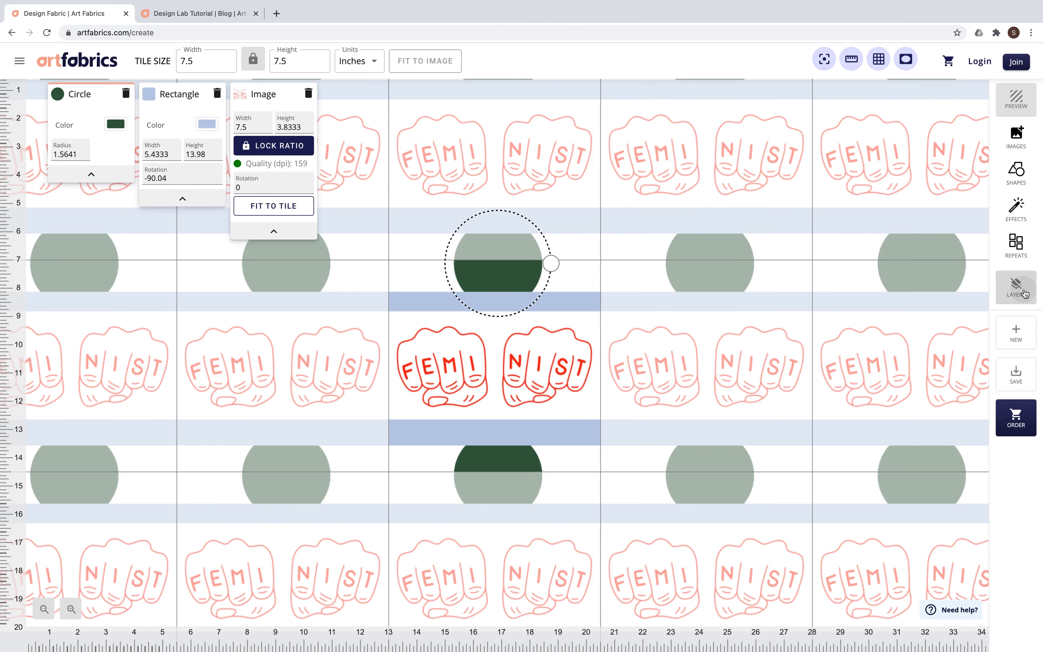
Step: Look at the new-pattern confirmation and the fabric order options, dismissing both without starting a pattern or ordering
click(1023, 329)
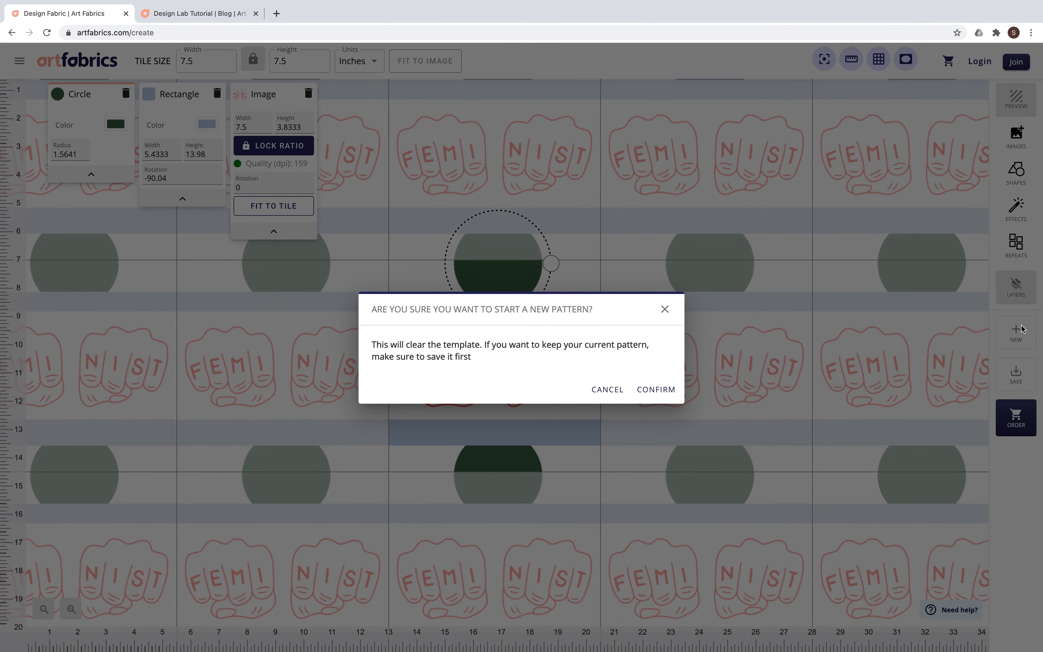
click(665, 309)
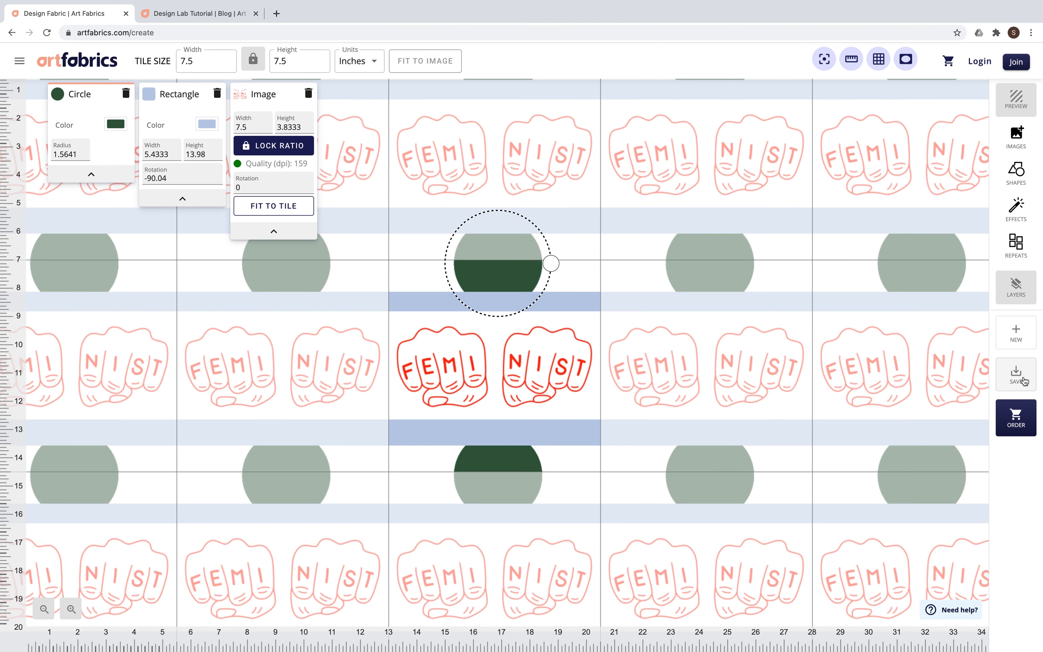
click(1019, 421)
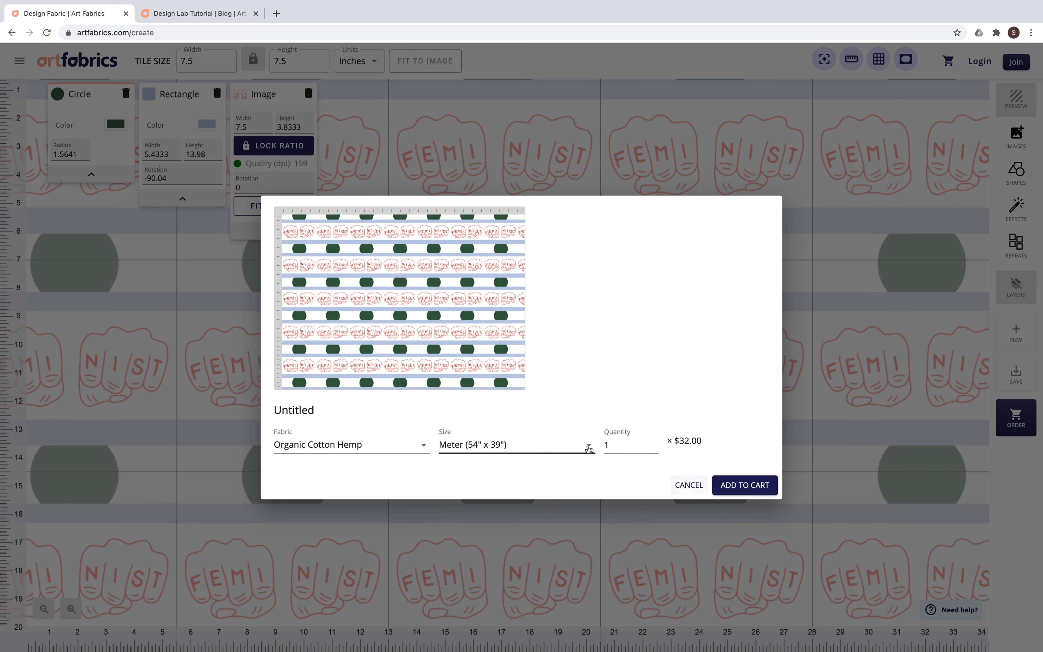
click(684, 486)
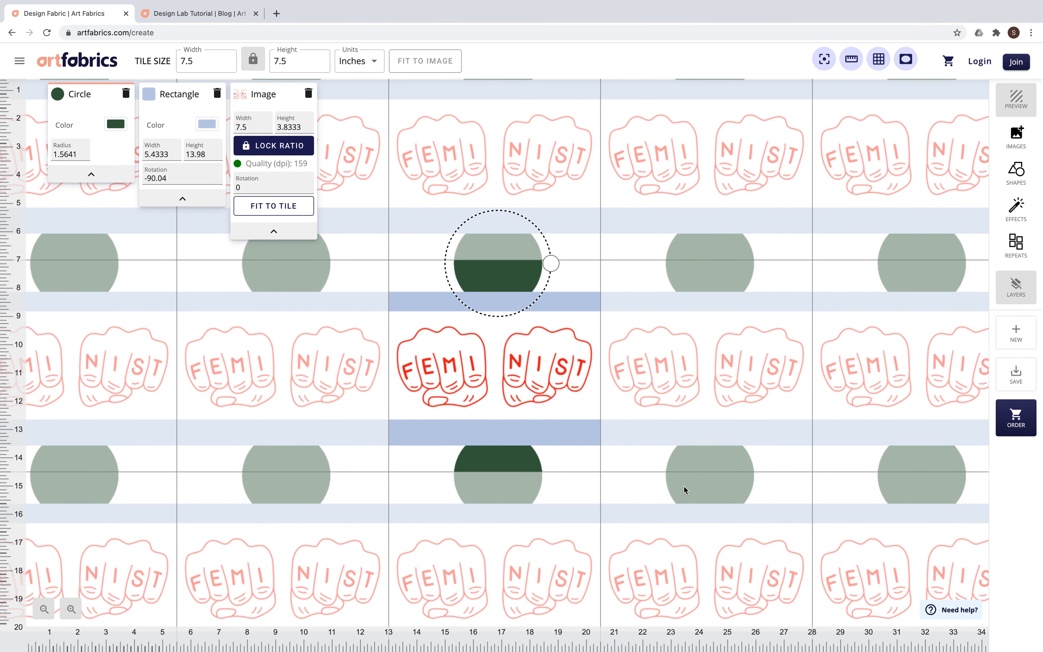